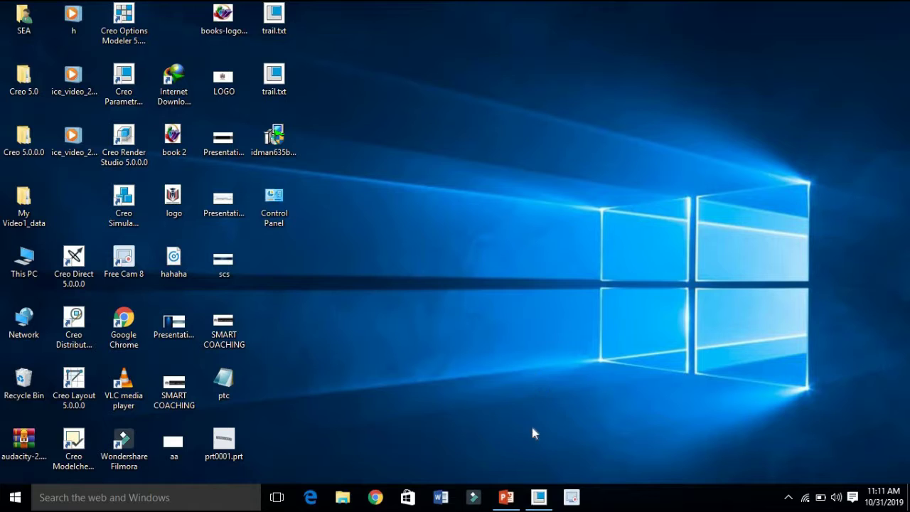
Step: Create new solid part prt0006 using the mmns_part_solid template instead of the default template
left_click(539, 497)
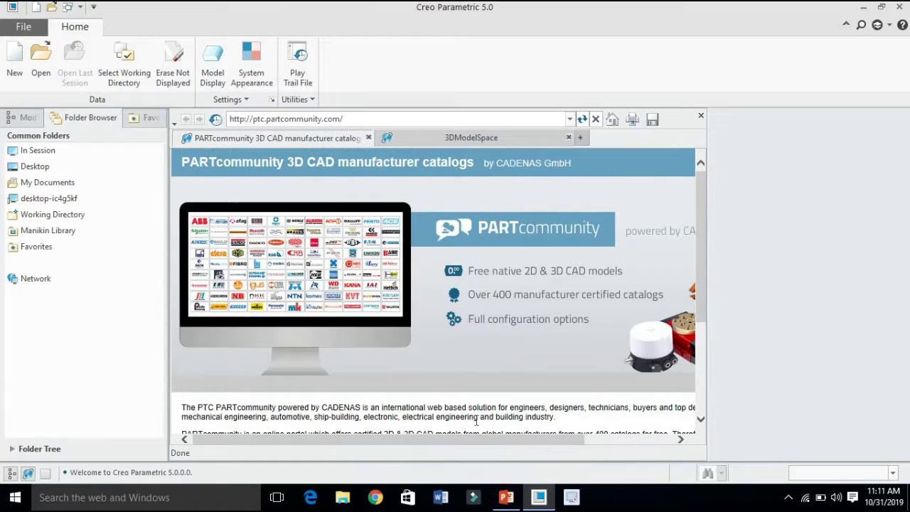
left_click(16, 57)
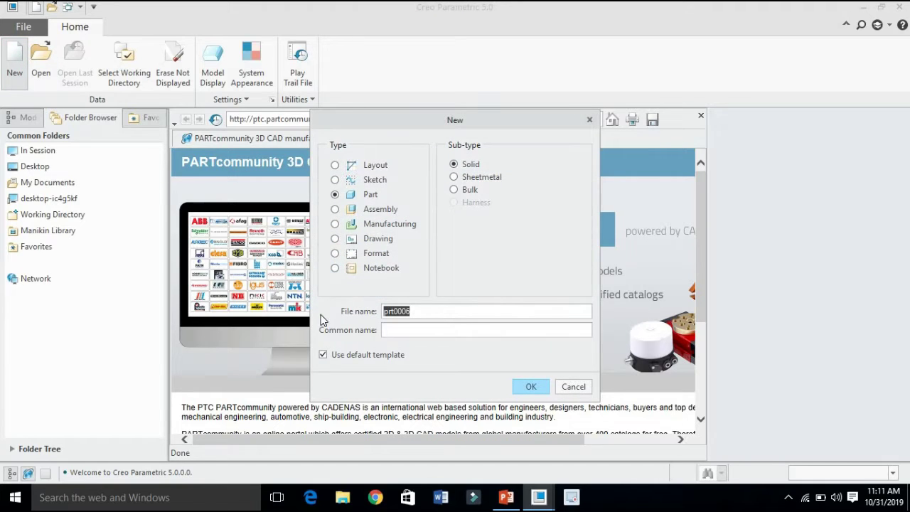
left_click(339, 356)
left_click(523, 390)
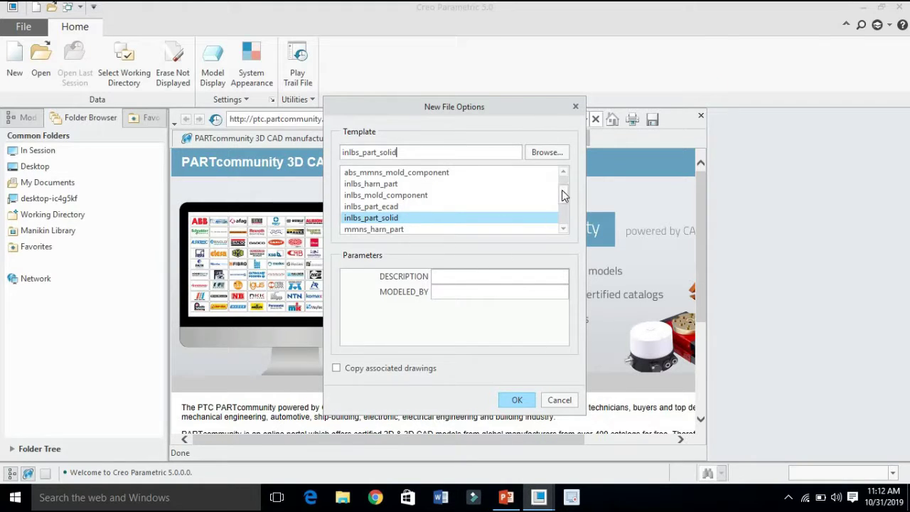
left_click_drag(563, 193, 566, 214)
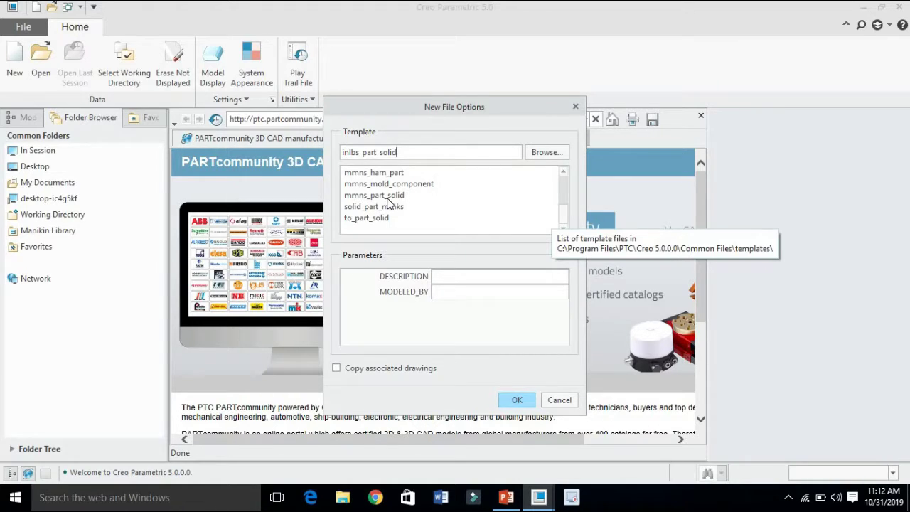
left_click(388, 196)
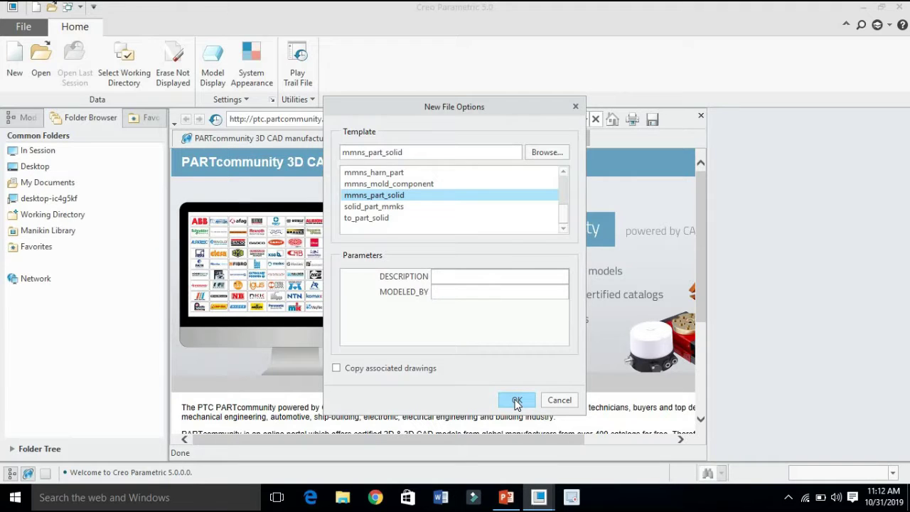
left_click(517, 400)
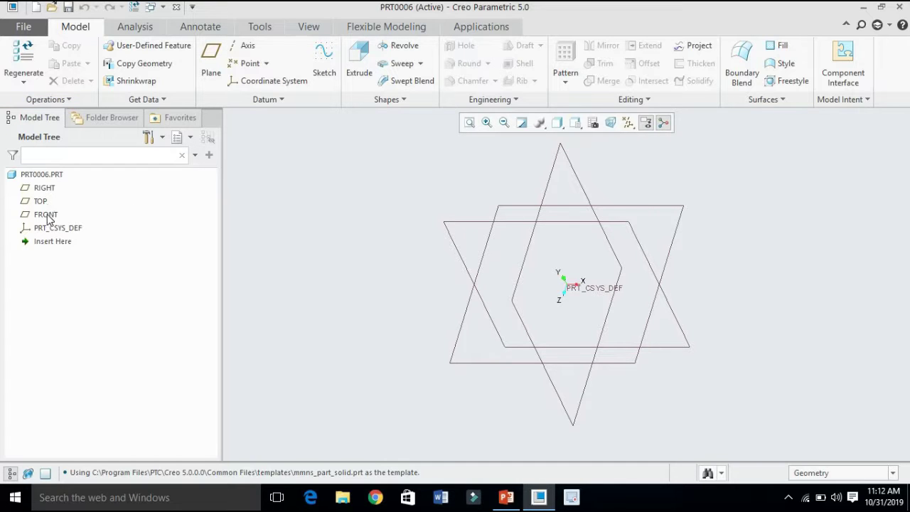
Step: Start a sketch on the RIGHT datum plane and orient it flat in Sketch View
left_click(43, 190)
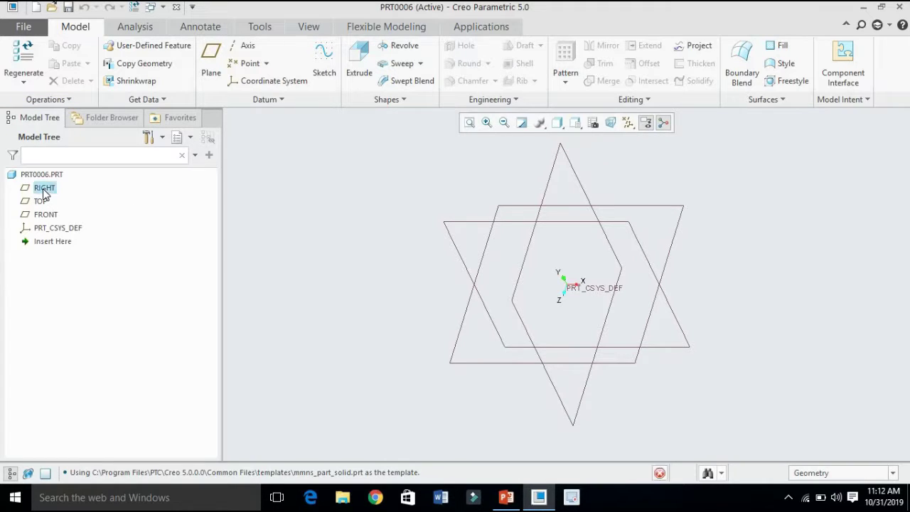
left_click(324, 65)
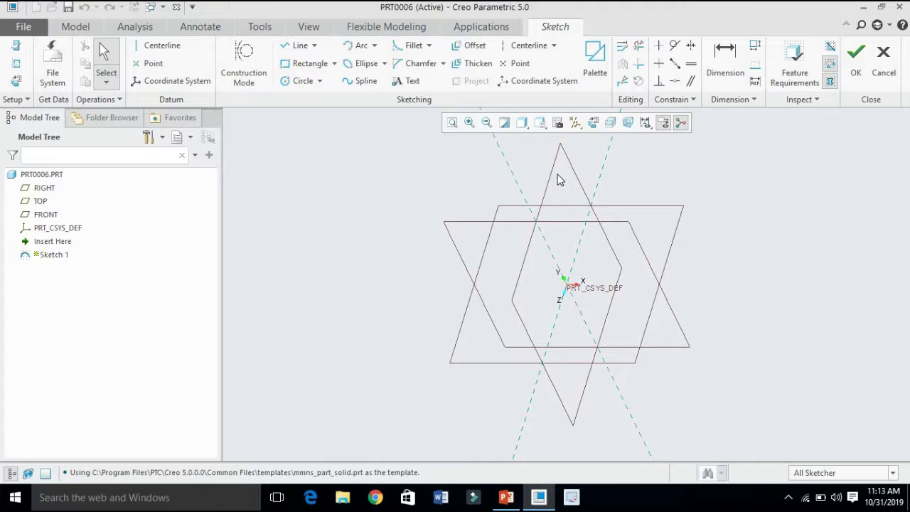
left_click(594, 123)
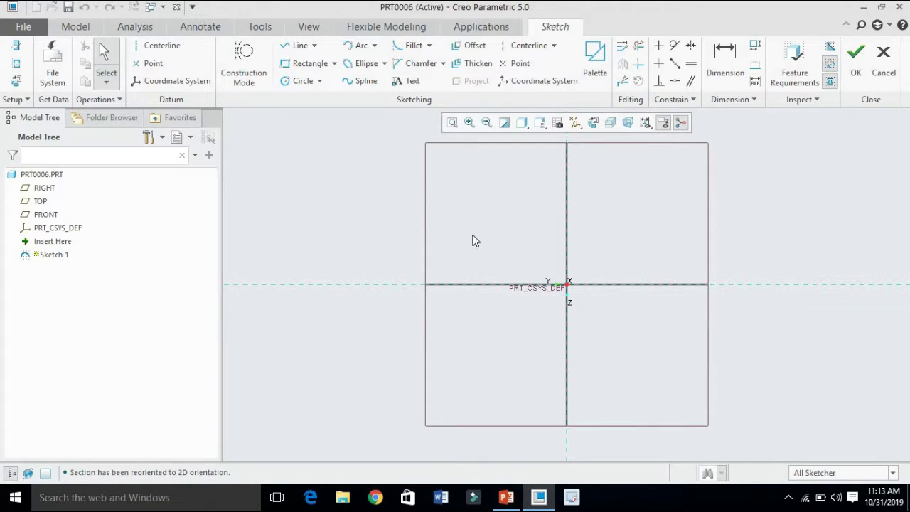
Step: Draw a rectangle with one corner at the origin
left_click(316, 68)
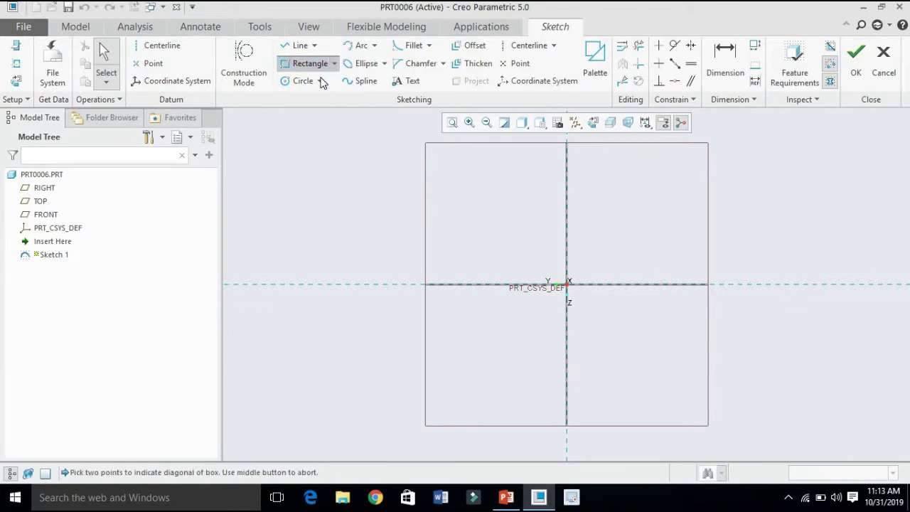
left_click(567, 285)
left_click(692, 382)
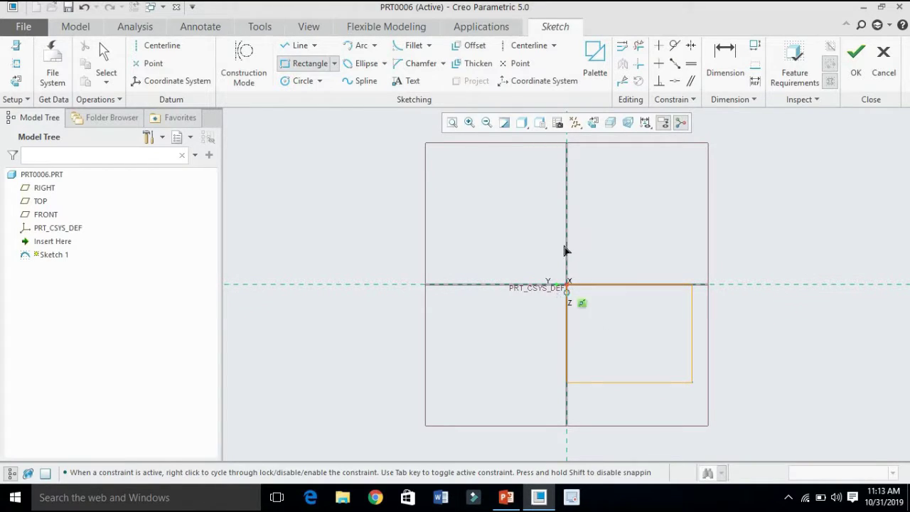
middle_click(628, 238)
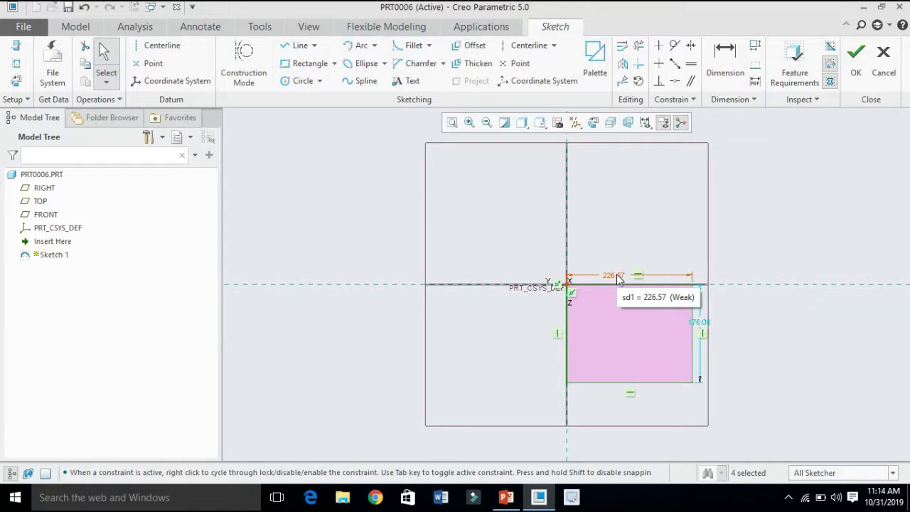
Step: Set the rectangle's width to 300 and height to 200, then finish Sketch 1
double_click(618, 278)
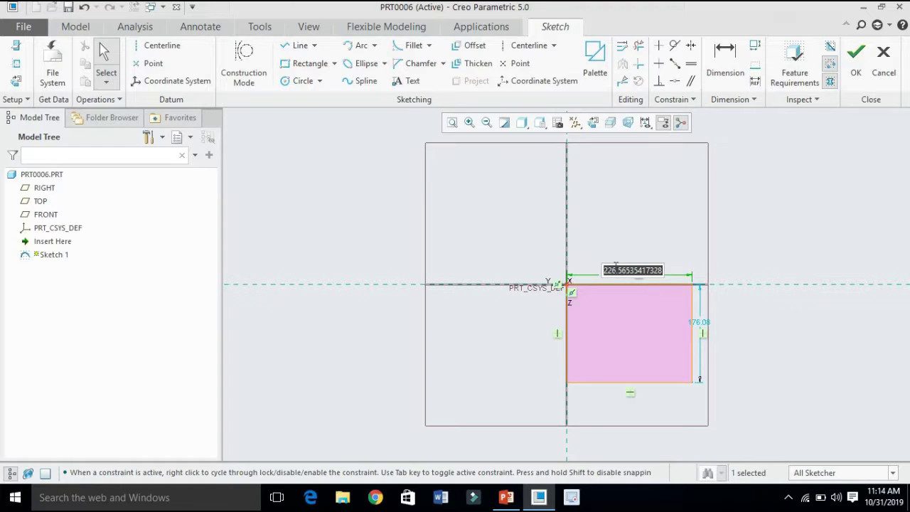
type("3")
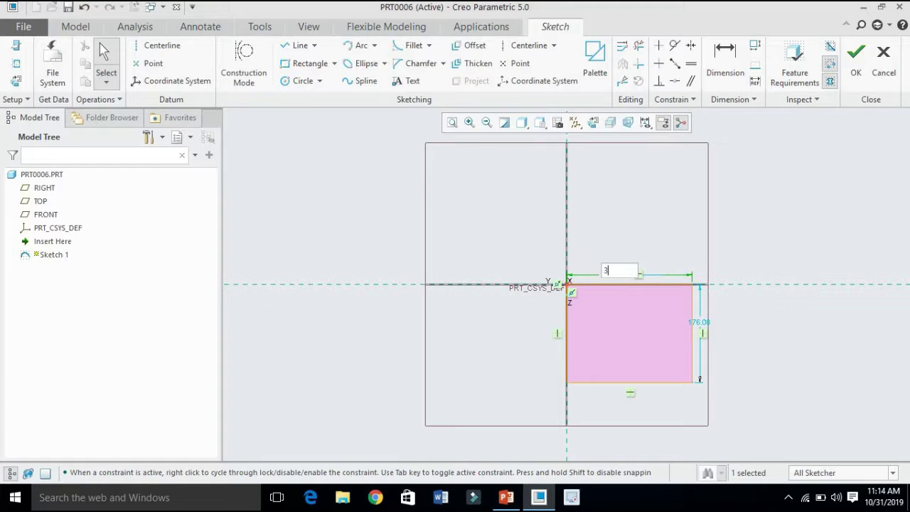
type("00")
key("Return")
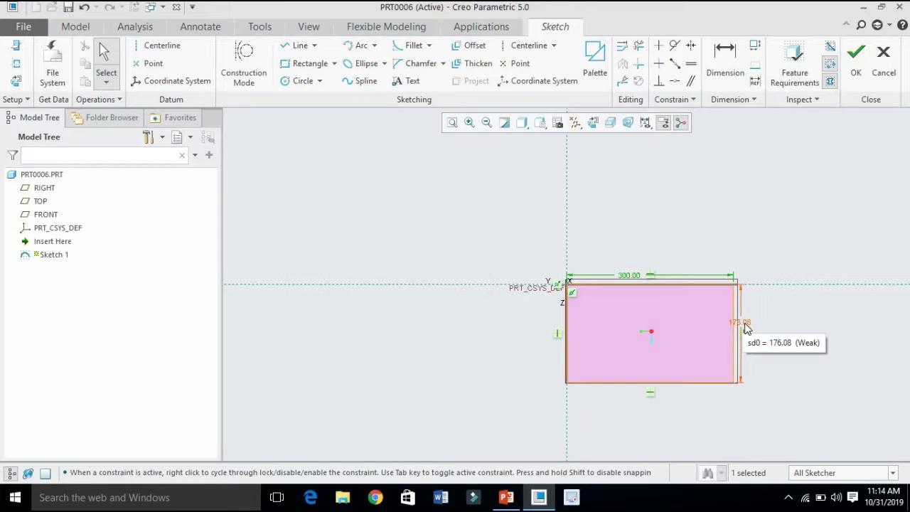
double_click(744, 324)
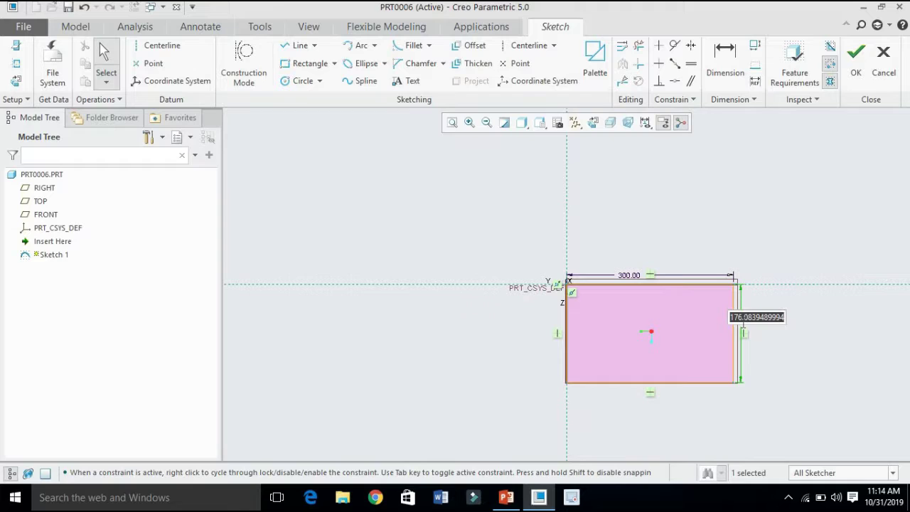
key("BackSpace")
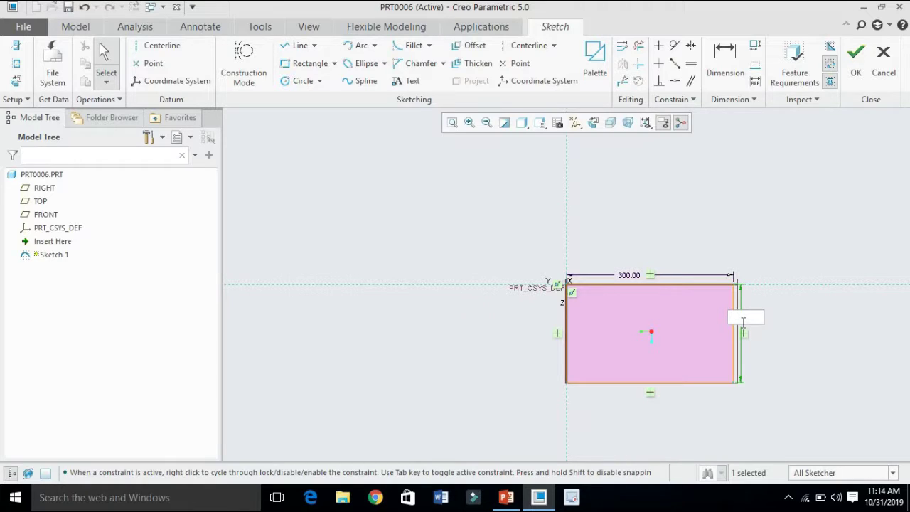
type("200")
key("Return")
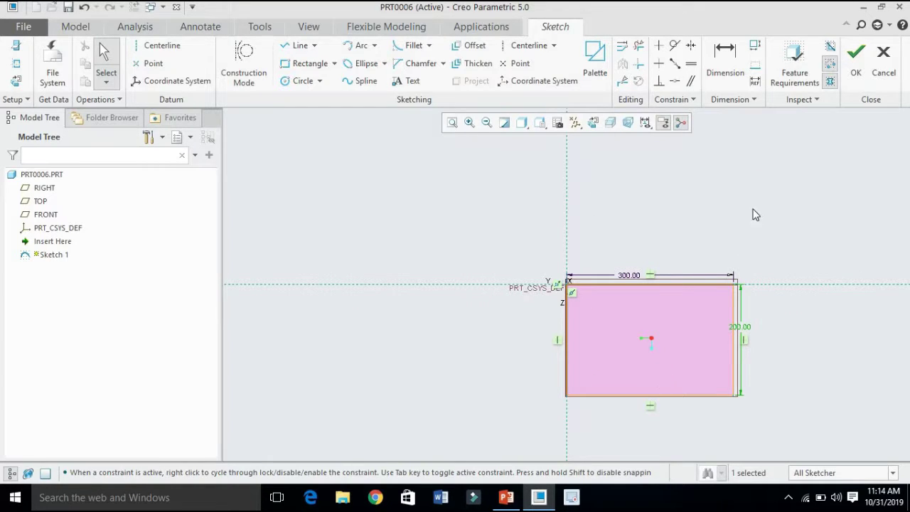
left_click(857, 71)
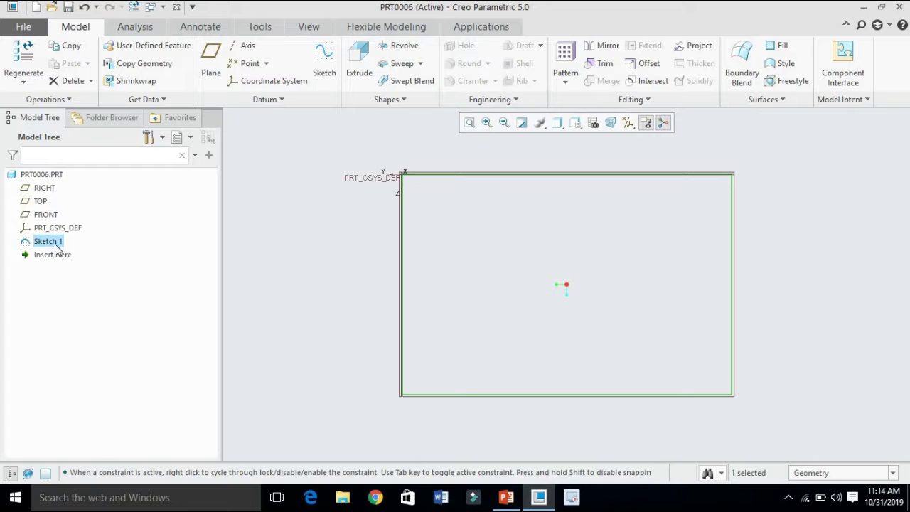
Step: Begin Sketch 2 on the same plane as Sketch 1 using Use Previous
left_click(325, 56)
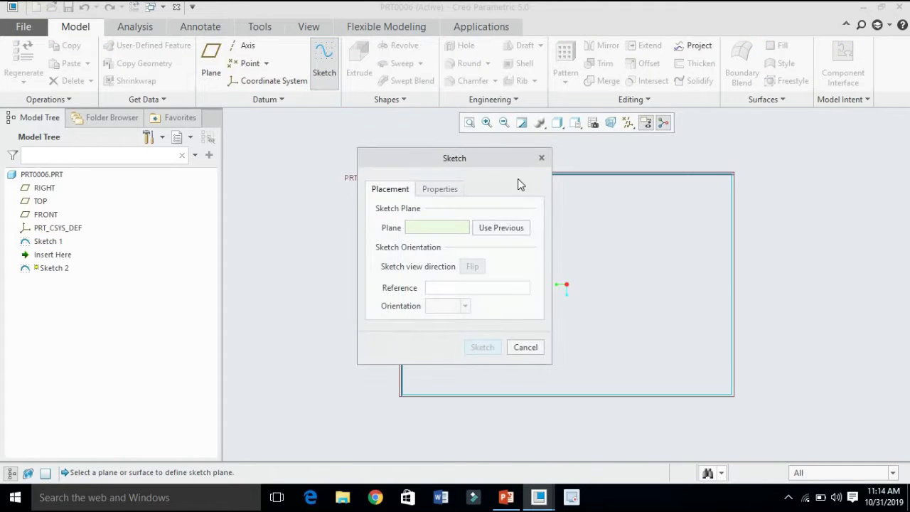
left_click(517, 227)
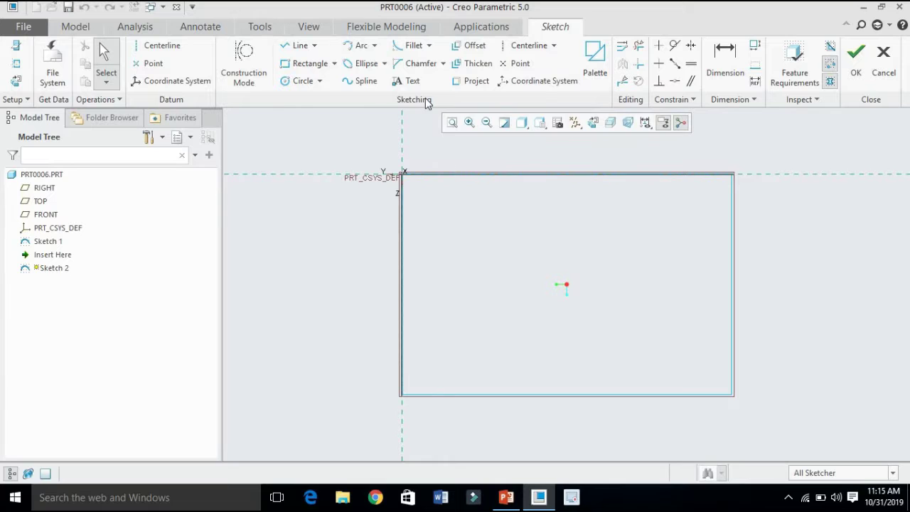
Step: Fillet the rectangle's top-left corner with a circular arc of radius 49.56
left_click(416, 46)
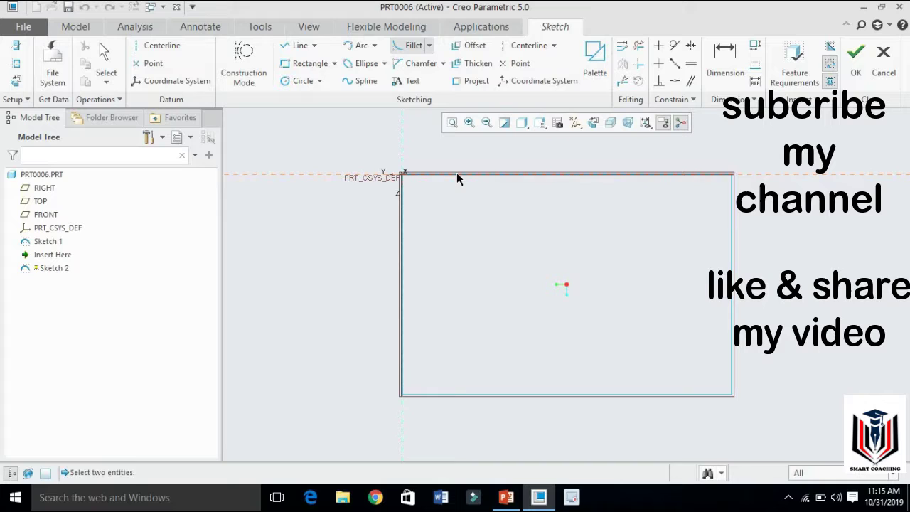
left_click(401, 228)
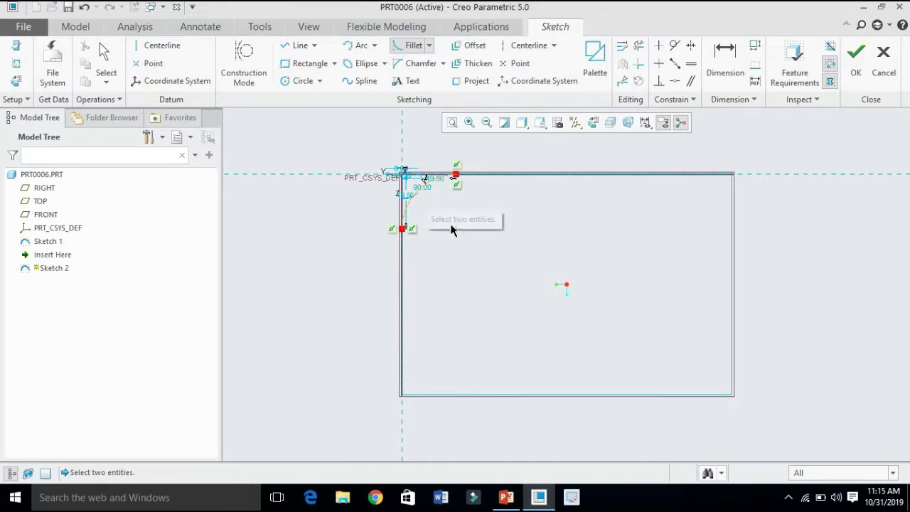
scroll(441, 212, "up", 1)
scroll(441, 212, "down", 2)
scroll(442, 212, "down", 1)
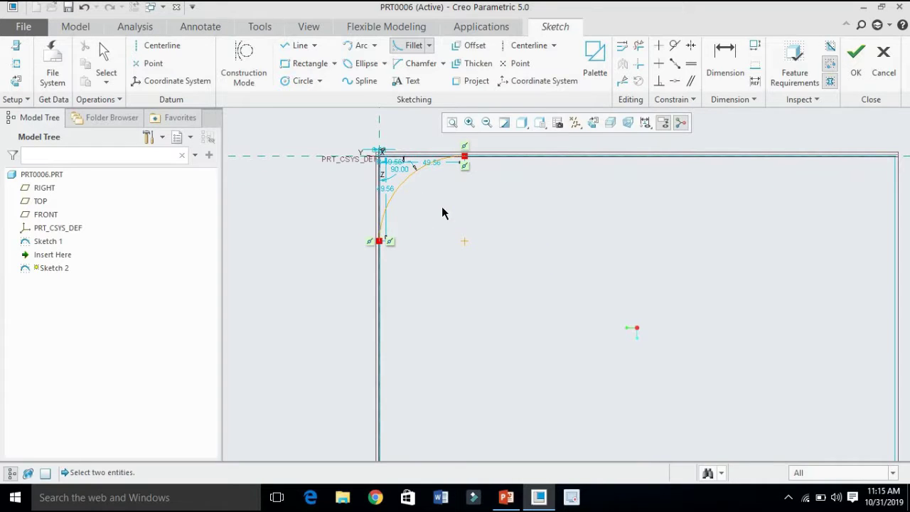
scroll(441, 207, "down", 1)
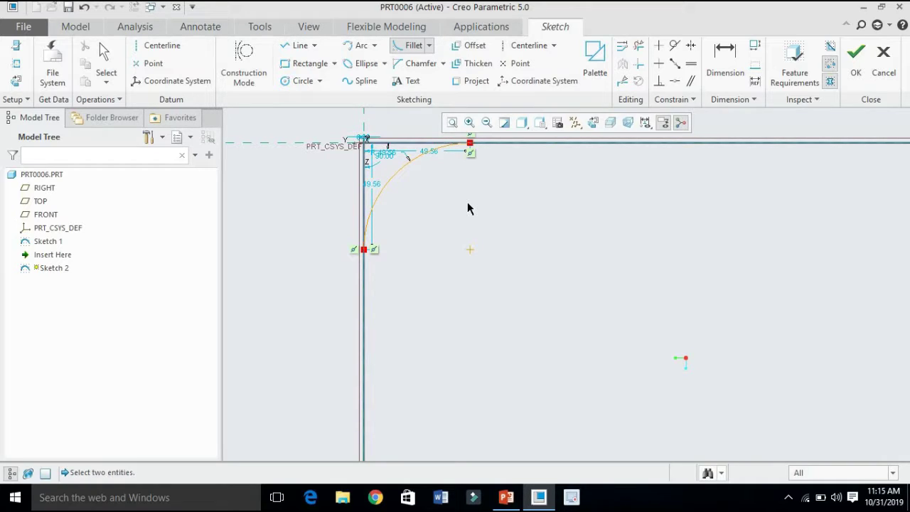
scroll(469, 209, "up", 2)
scroll(467, 205, "up", 2)
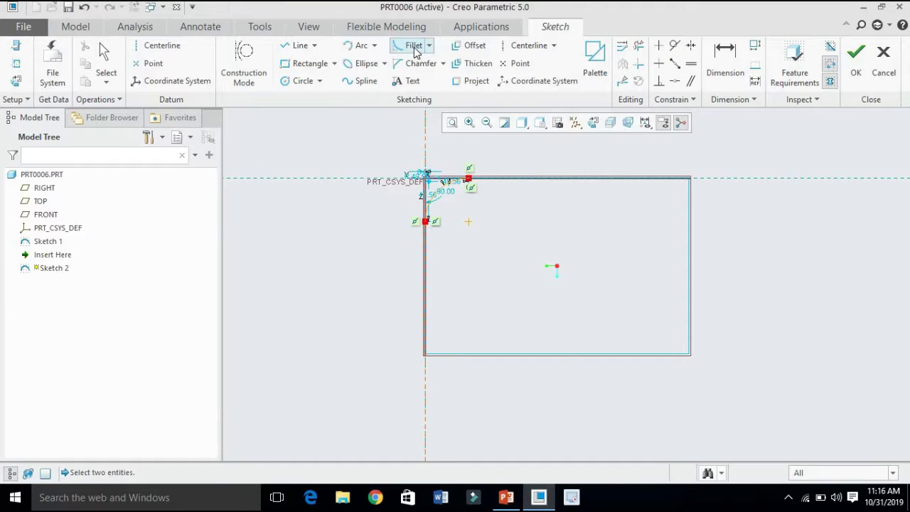
Step: Fillet the top-right, bottom-left and bottom-right corners (radii 62.78, 59.72, 50.62)
left_click(635, 181)
left_click(689, 246)
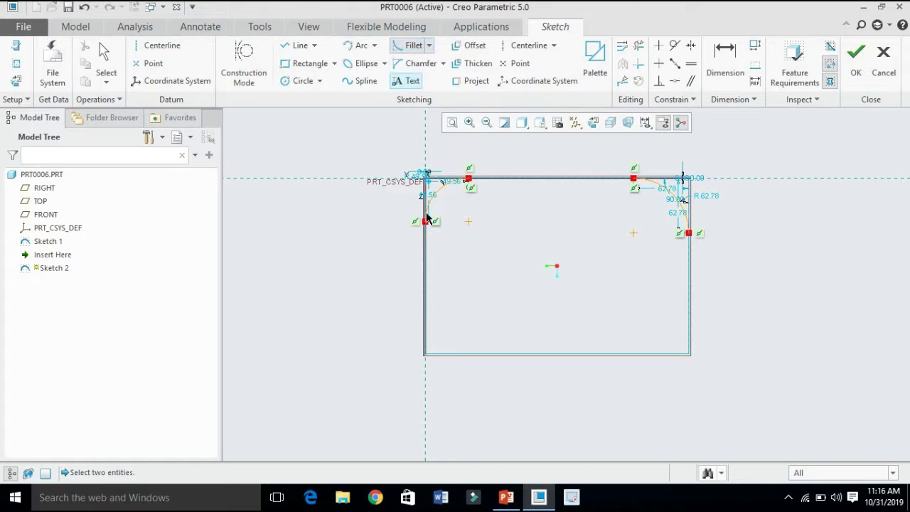
left_click(425, 310)
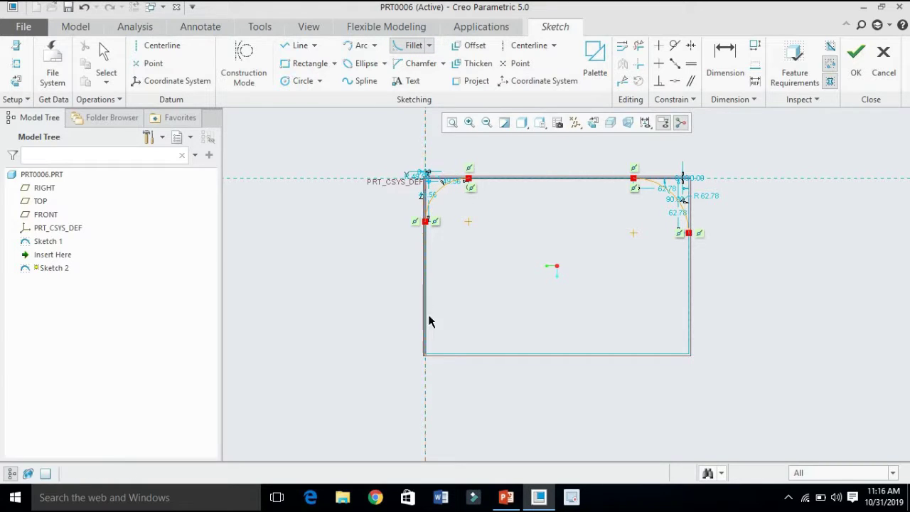
left_click(484, 354)
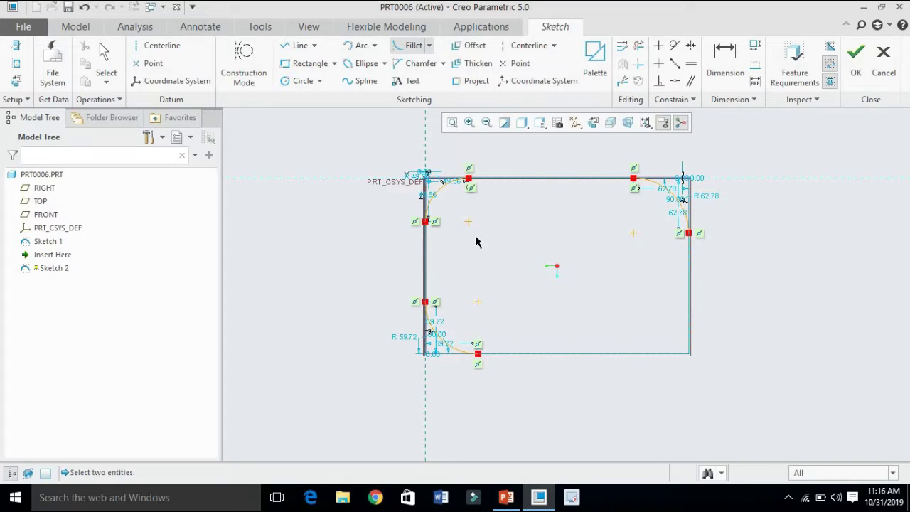
left_click(414, 66)
left_click(416, 52)
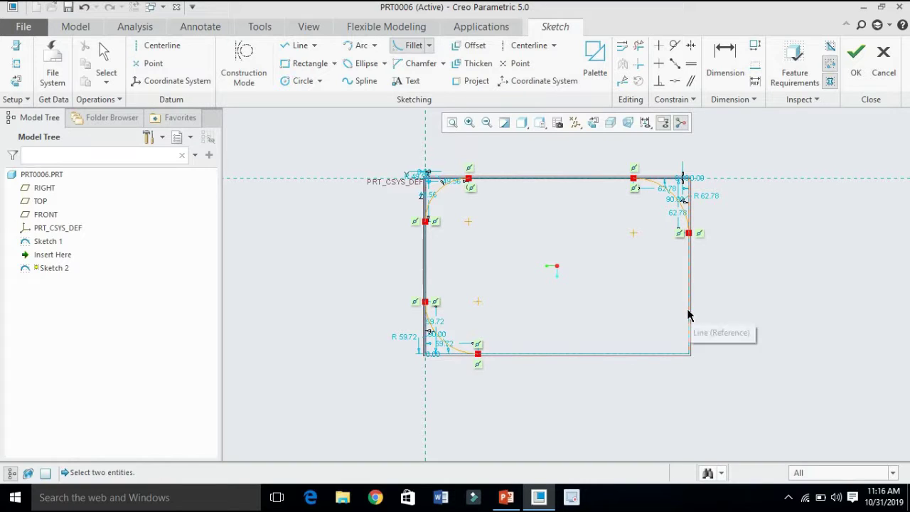
left_click(619, 355)
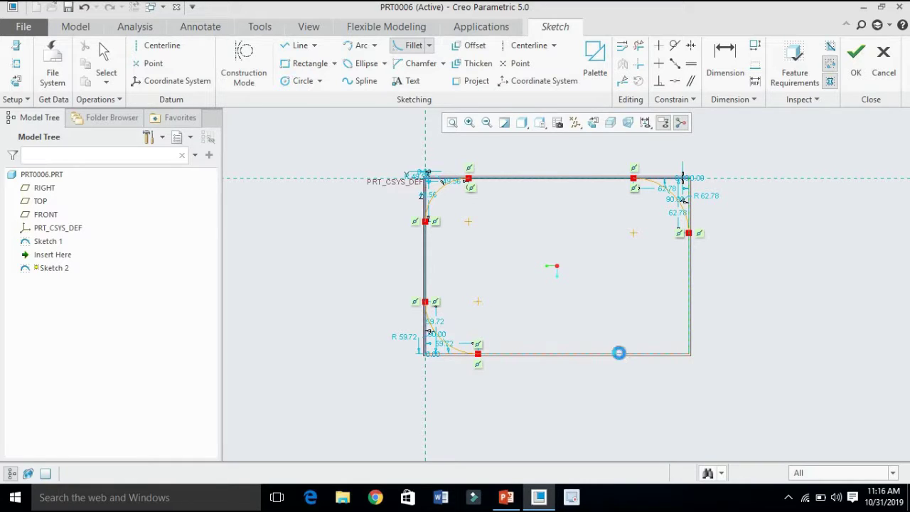
left_click(690, 319)
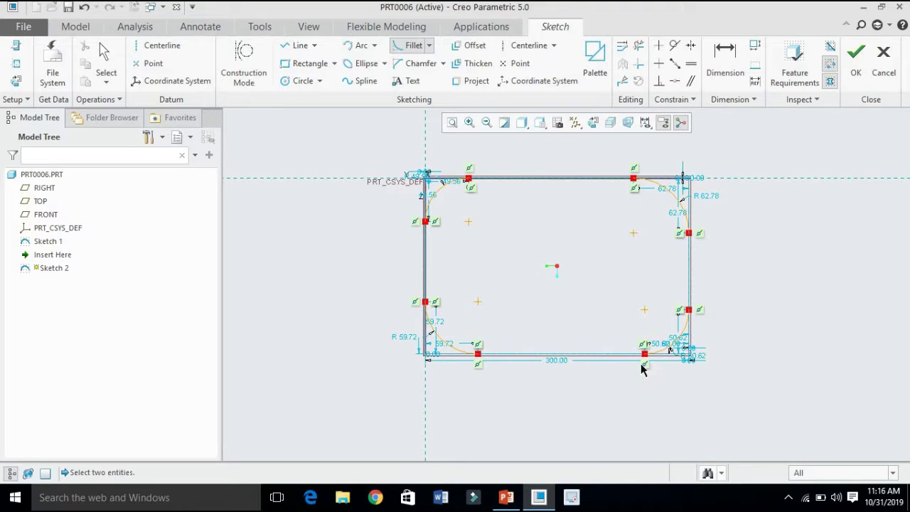
Step: Orbit to inspect the sketch, then refit it and return to the flat 2D view
mouse_move(764, 252)
middle_mouse_down()
mouse_move(752, 246)
mouse_move(738, 294)
middle_mouse_up()
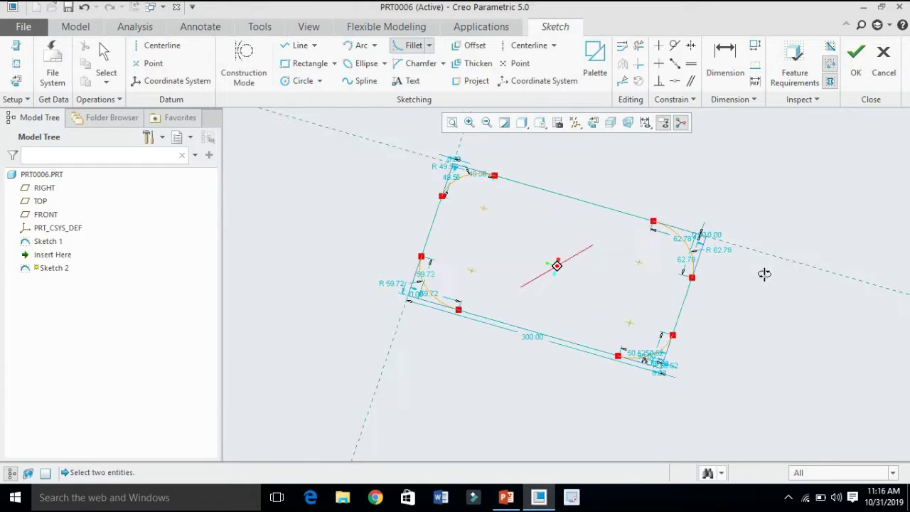
left_click(453, 124)
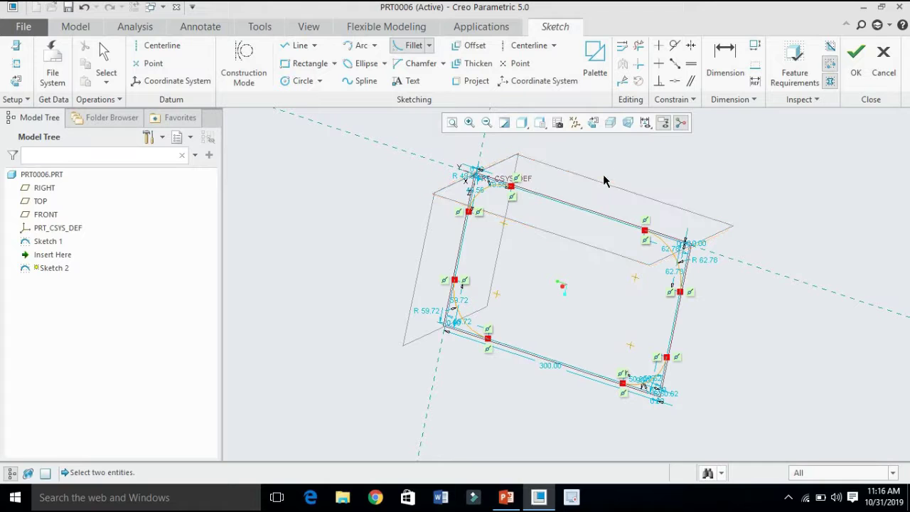
left_click(593, 122)
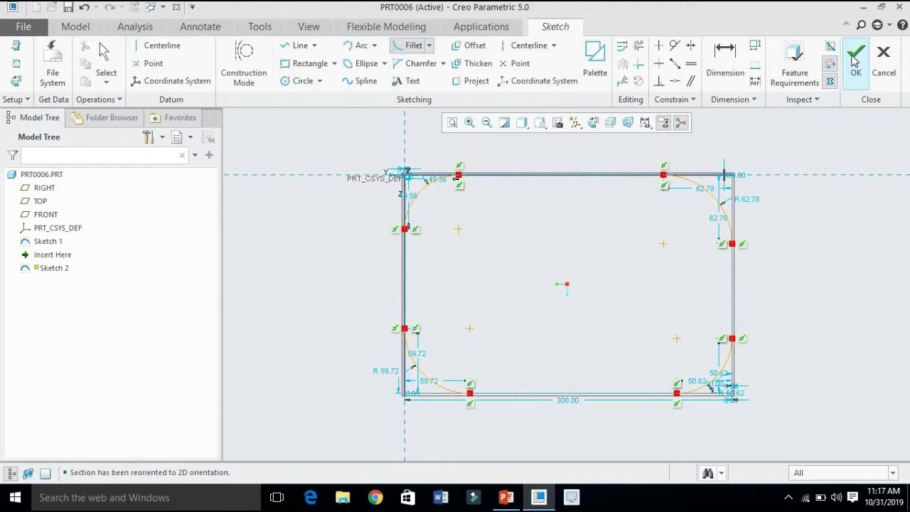
Step: Finish Sketch 2 and start Sketch 3 on the same plane with Use Previous
left_click(855, 62)
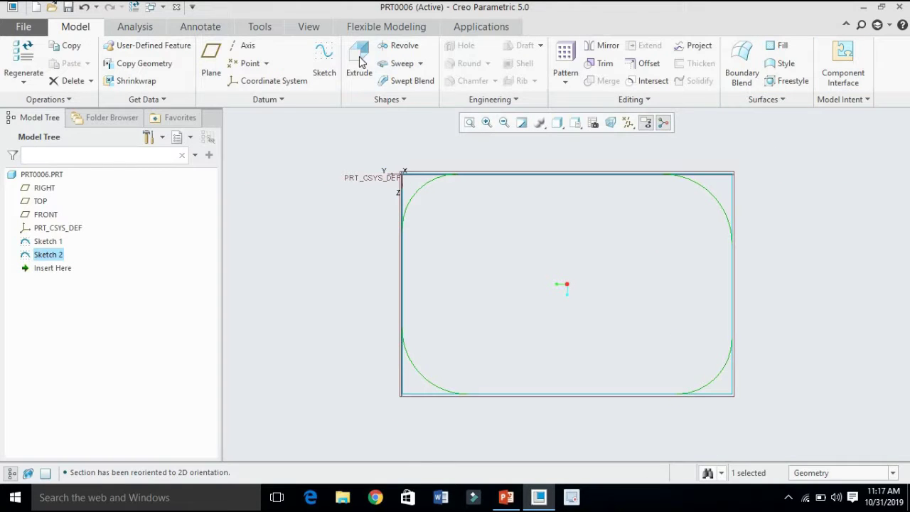
left_click(324, 59)
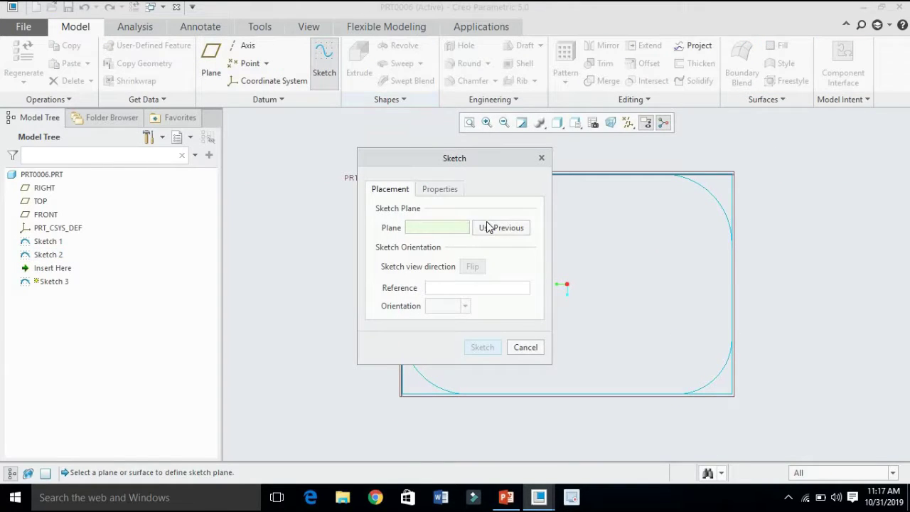
left_click(488, 227)
scroll(456, 175, "up", 1)
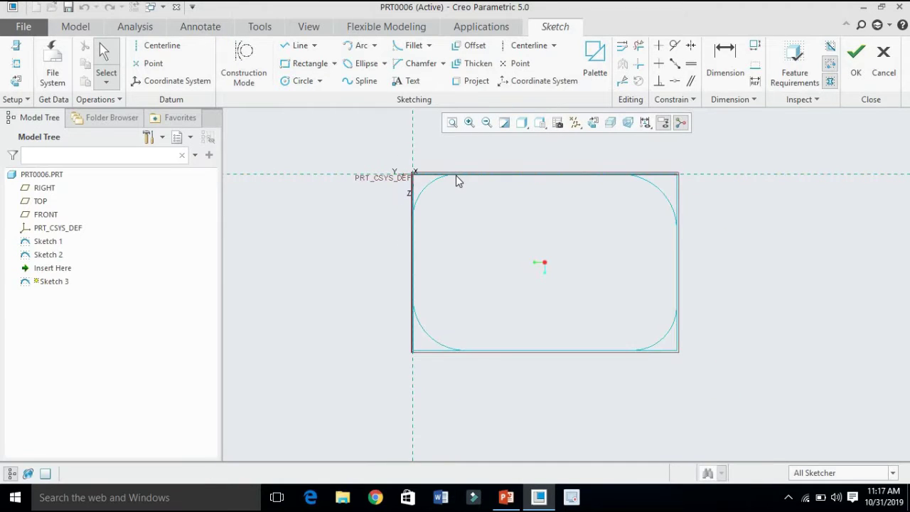
scroll(456, 175, "down", 1)
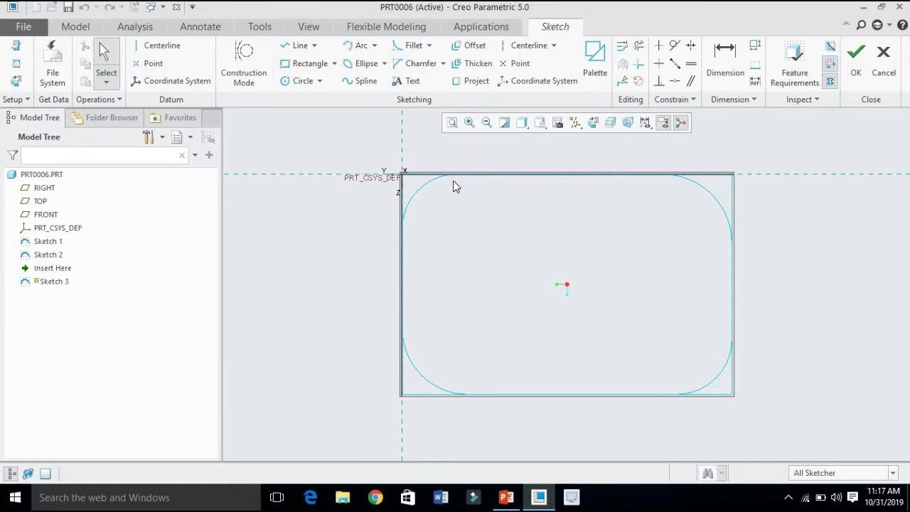
scroll(456, 186, "down", 1)
scroll(456, 185, "up", 1)
scroll(456, 186, "up", 2)
scroll(453, 184, "up", 1)
scroll(453, 184, "up", 2)
scroll(453, 184, "down", 5)
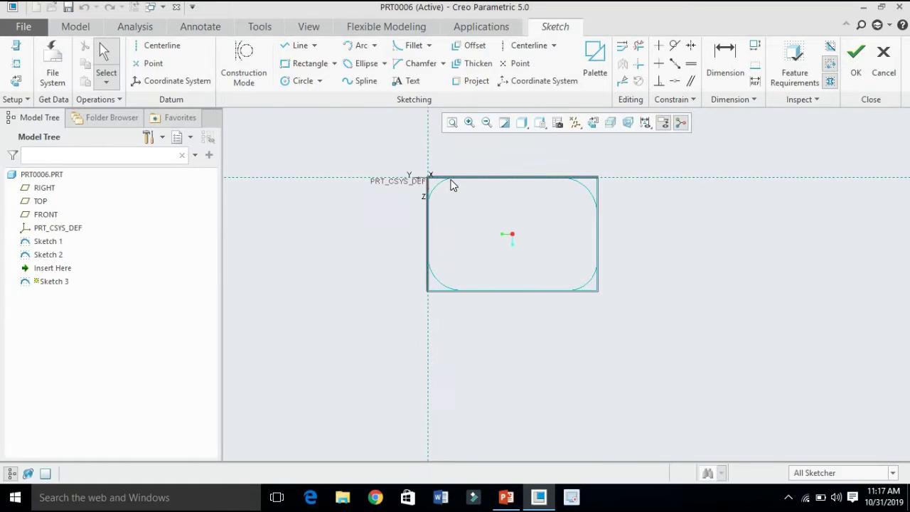
scroll(453, 183, "down", 2)
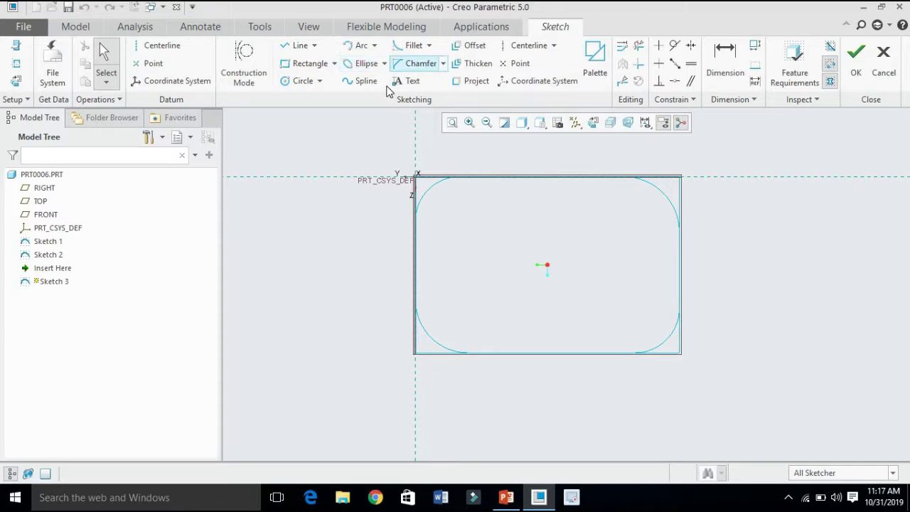
Step: Draw a 969.42 × 542.58 rectangle offset 762.66 and 327.93 from the origin
left_click(297, 67)
scroll(449, 177, "up", 1)
scroll(449, 177, "up", 2)
scroll(449, 176, "up", 4)
scroll(450, 175, "up", 3)
scroll(450, 176, "down", 5)
scroll(450, 177, "down", 1)
scroll(451, 177, "up", 4)
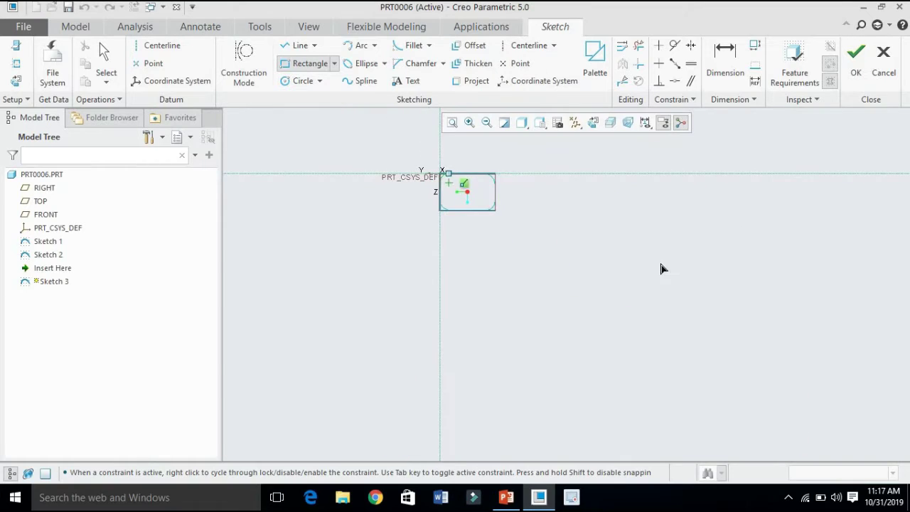
left_click(581, 235)
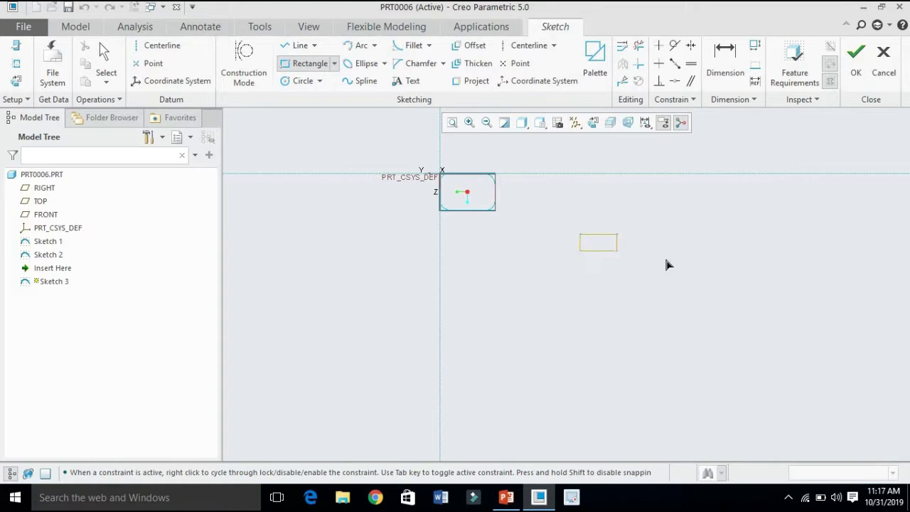
left_click(759, 334)
middle_click(631, 212)
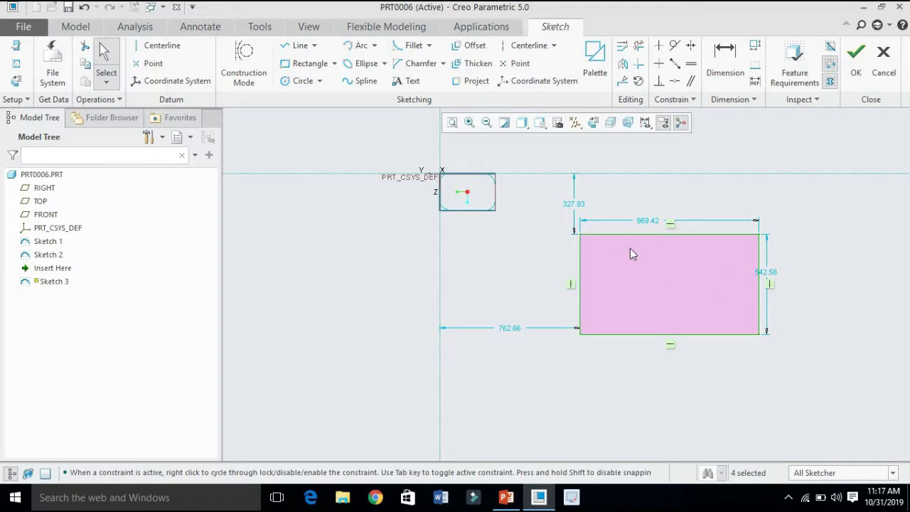
Step: Finish Sketch 3 and start Sketch 4 on the same plane, dismissing the selection-filter tip
left_click(858, 63)
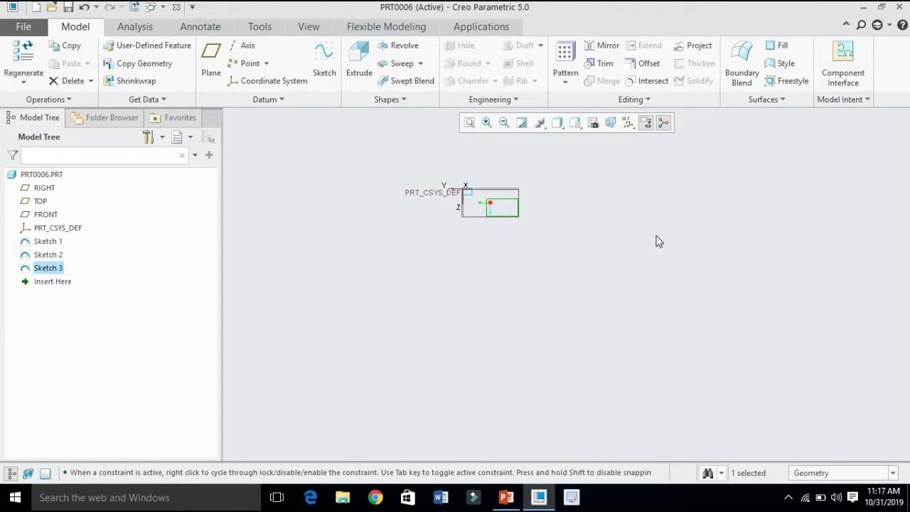
left_click(330, 63)
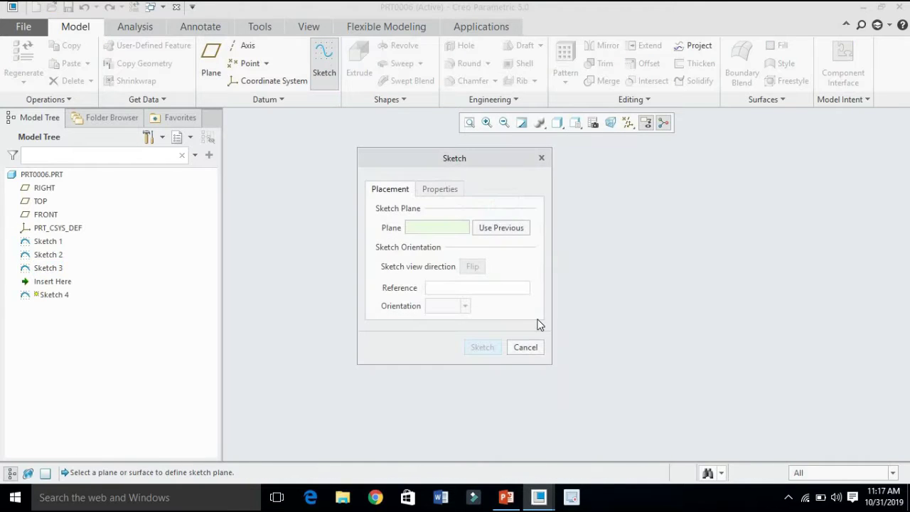
left_click(500, 228)
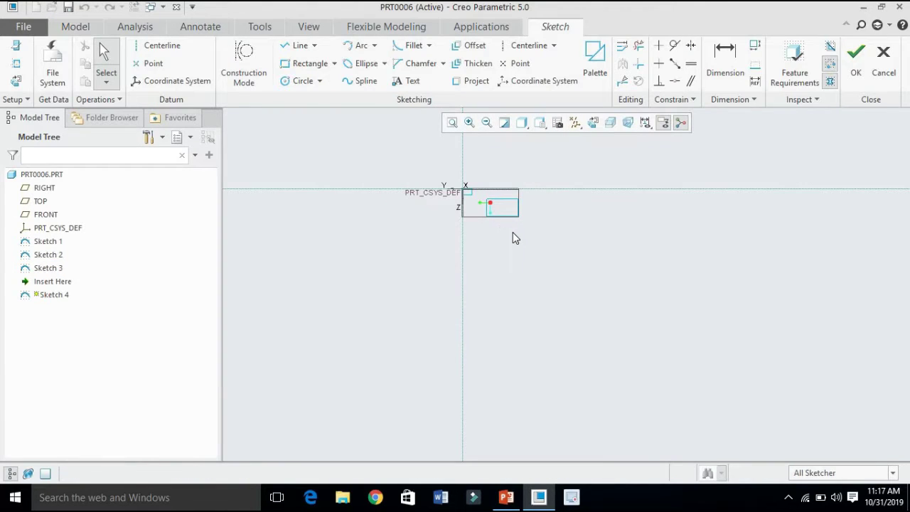
scroll(515, 238, "up", 3)
scroll(515, 237, "down", 3)
scroll(515, 238, "down", 2)
scroll(513, 232, "down", 1)
scroll(513, 231, "up", 1)
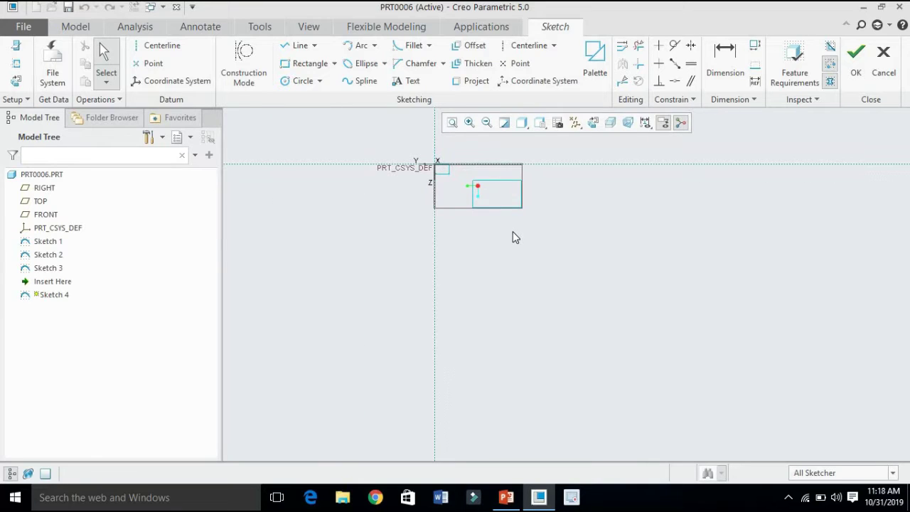
left_click(478, 182)
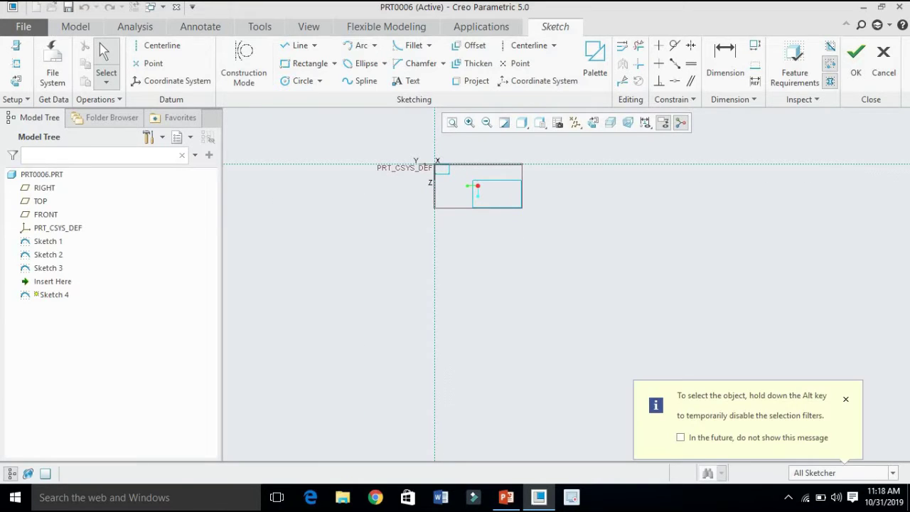
left_click(846, 400)
Step: Draw a 5380.41 × 2496.62 rectangle offset 2009.40 and 2091.02 from the origin
left_click(313, 64)
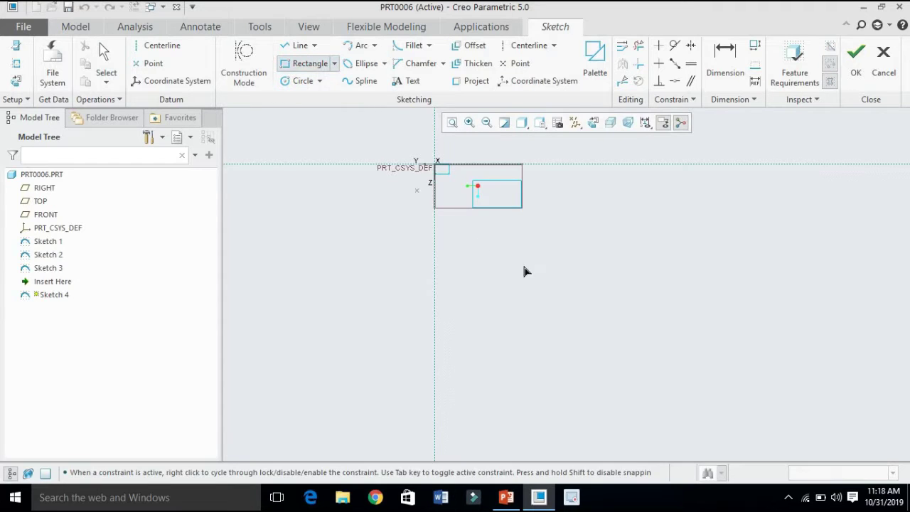
left_click(804, 393)
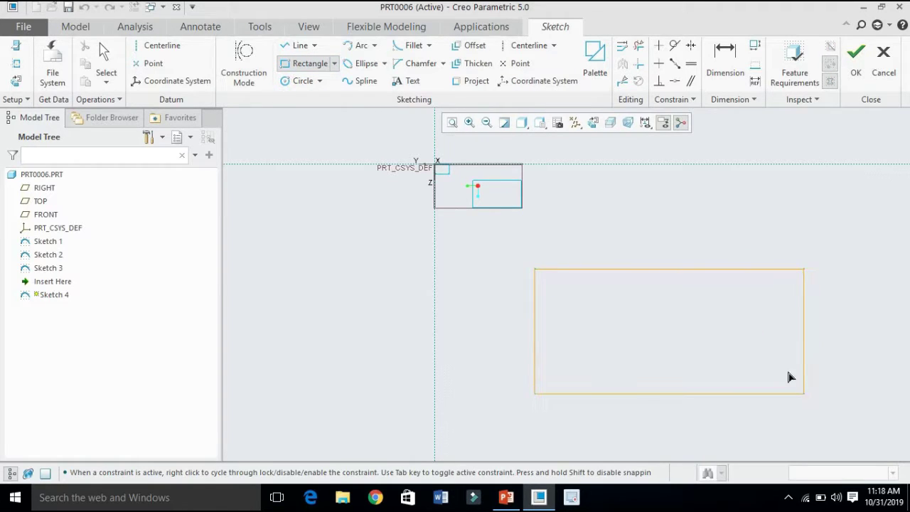
middle_click(705, 210)
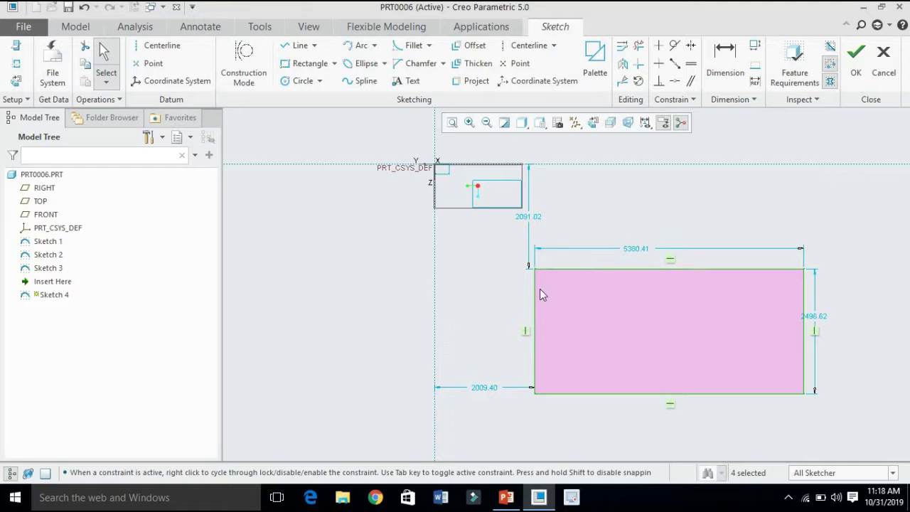
left_click(630, 235)
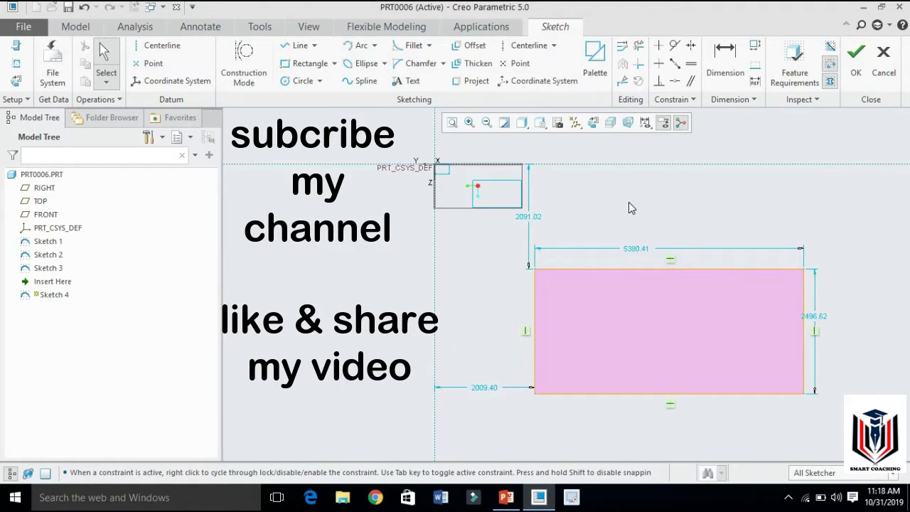
Step: Chamfer the top-left, top-right, bottom-left and bottom-right corners by picking each pair of adjacent edges
left_click(410, 74)
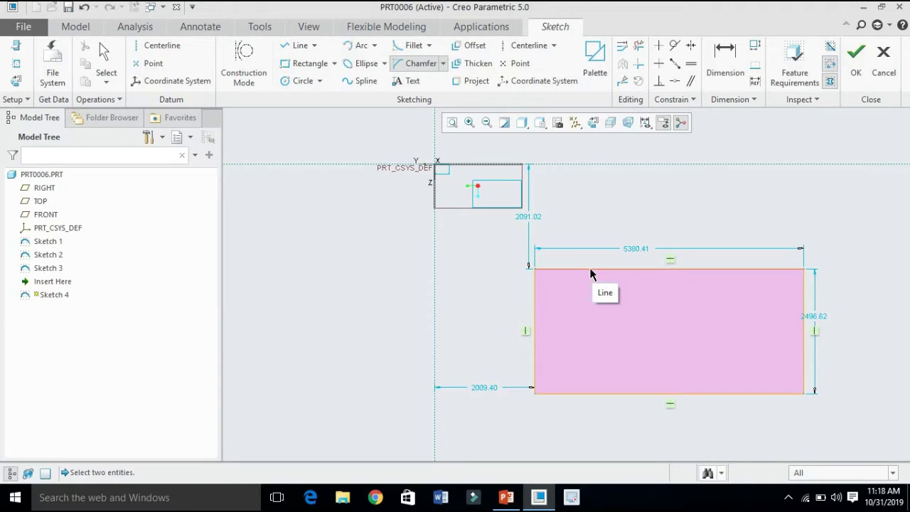
left_click(590, 271)
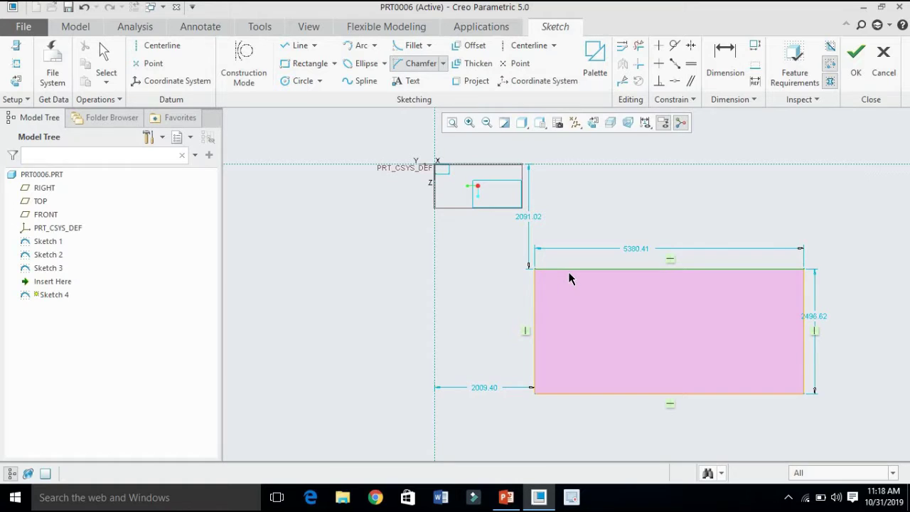
left_click(536, 323)
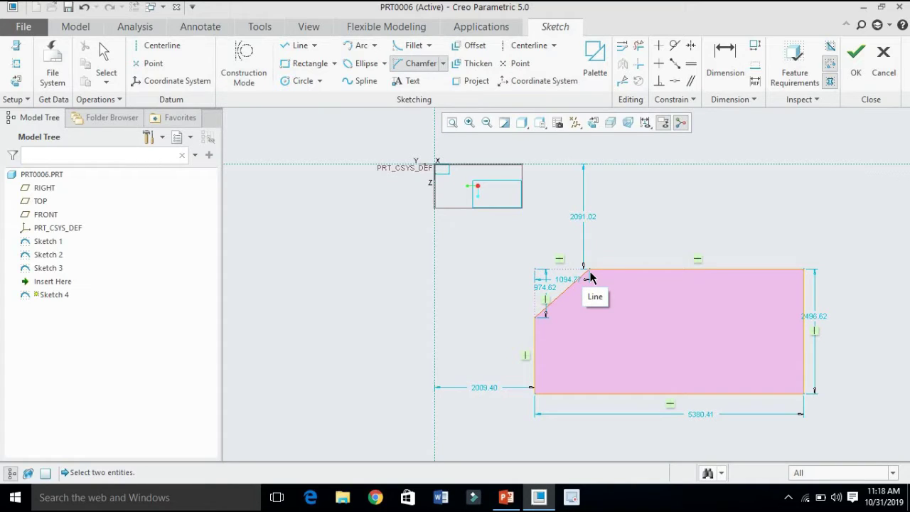
left_click(745, 269)
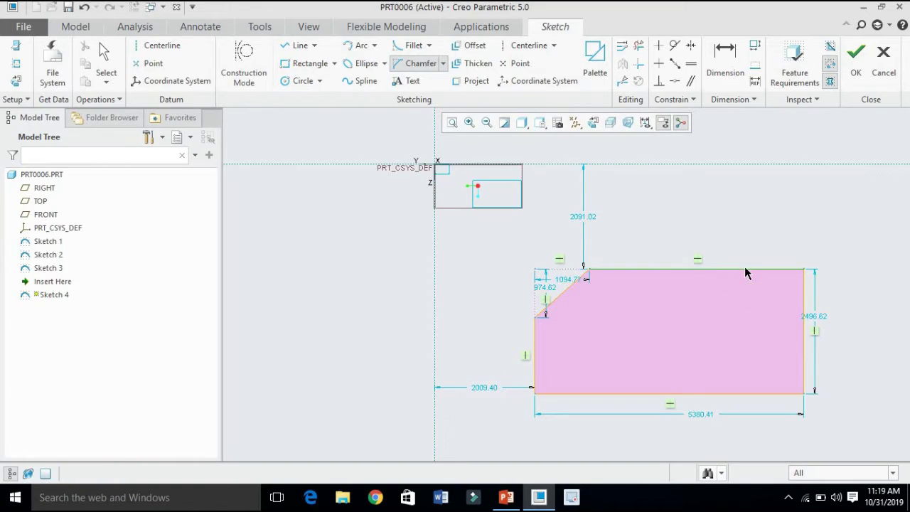
left_click(804, 330)
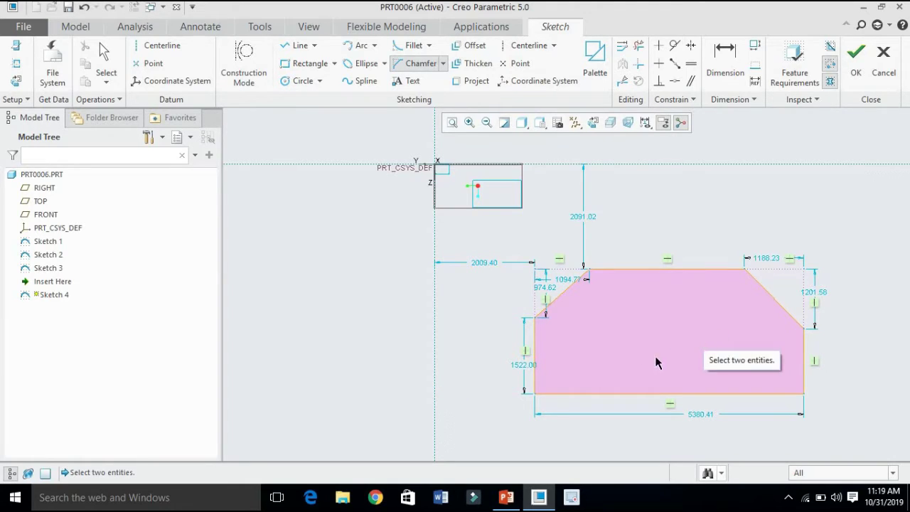
left_click(536, 357)
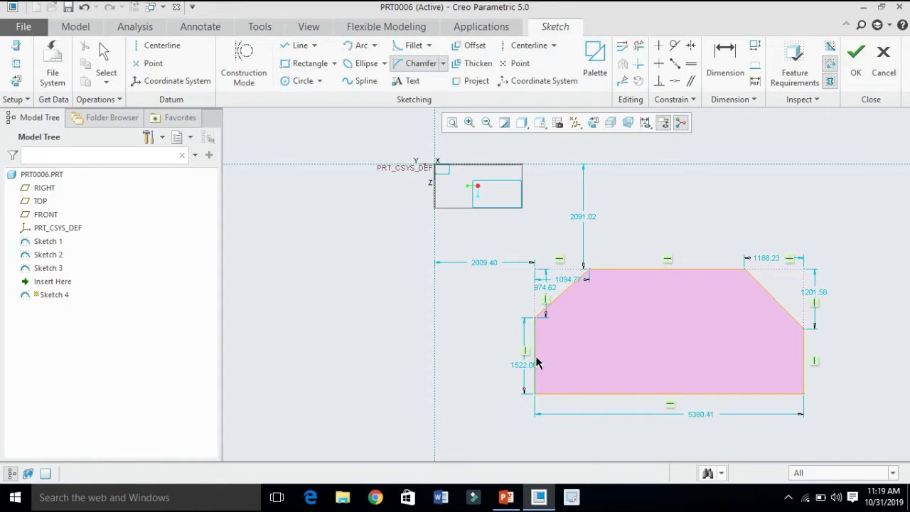
left_click(581, 392)
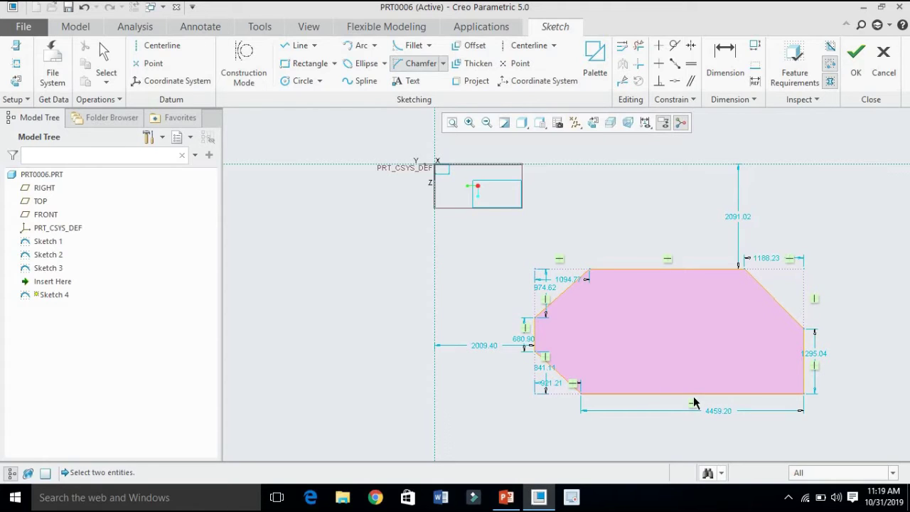
left_click(752, 395)
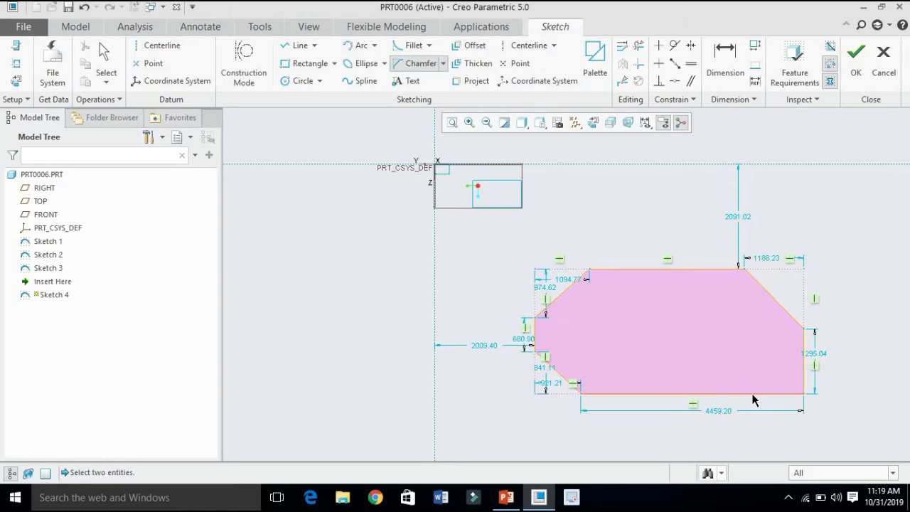
left_click(803, 358)
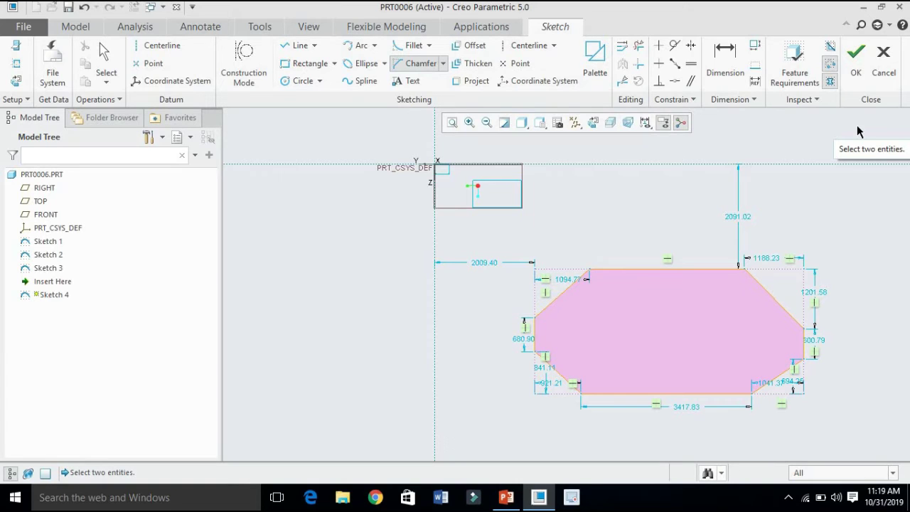
Step: Confirm Sketch 4 with OK, returning to part mode with the eight-sided outline
left_click(857, 60)
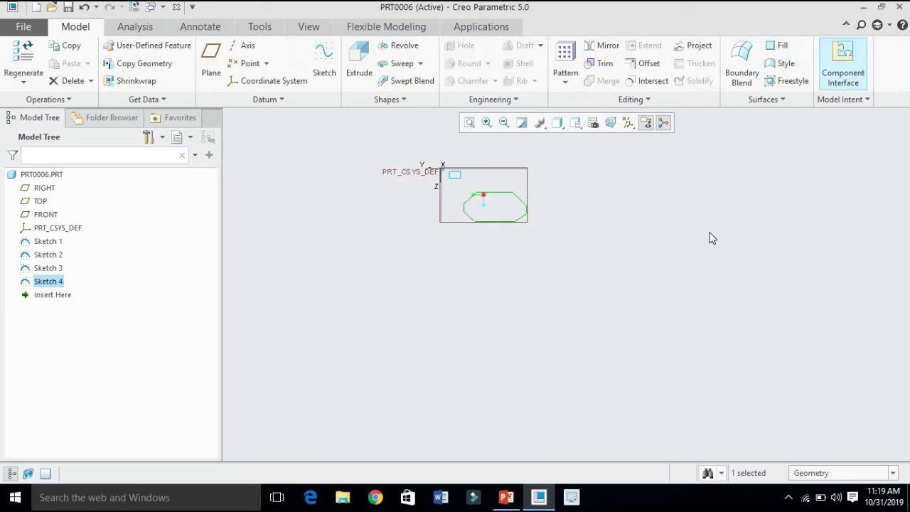